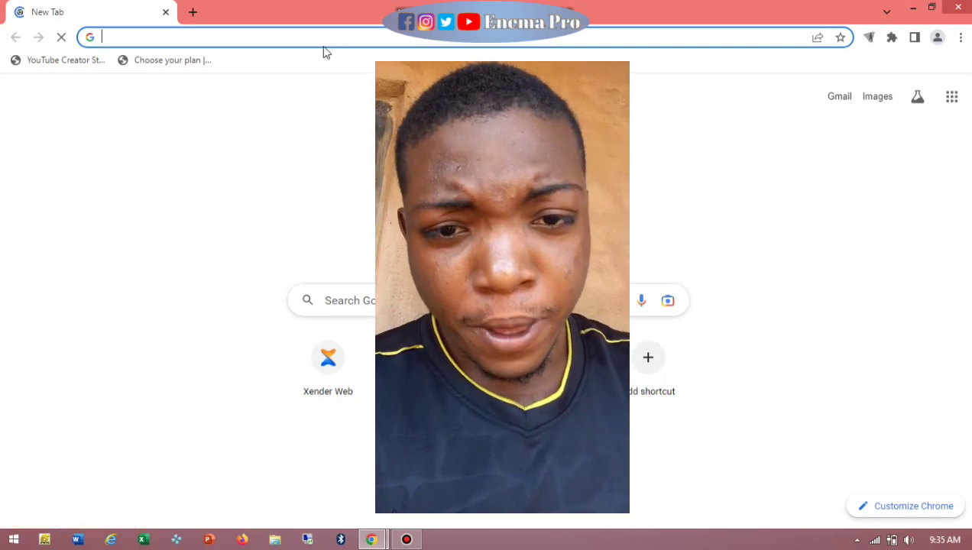
Step: Search 'jam' in the address bar and open the JAMB e-Facility site (efacility.jamb.gov.ng)
{"action": "left_click", "coordinate": [313, 32]}
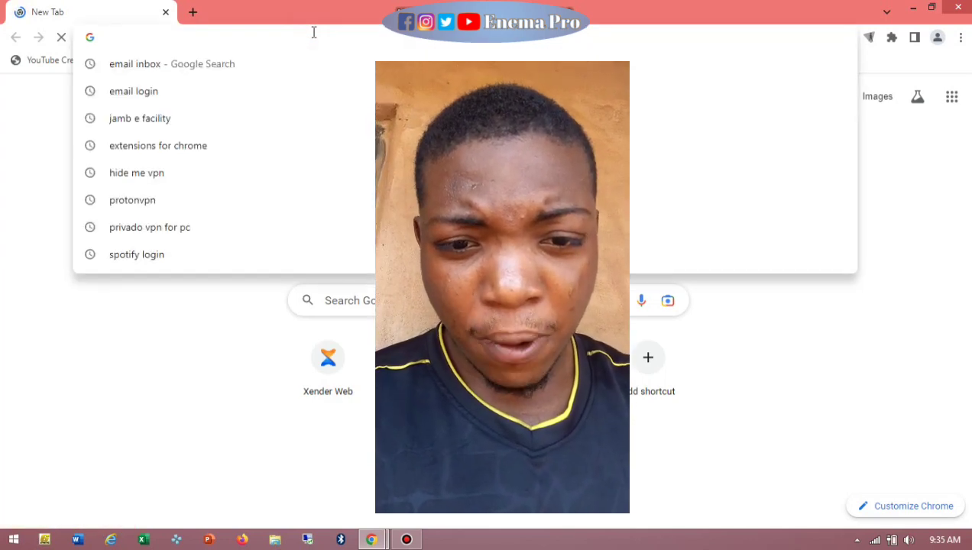
{"action": "type", "text": "ja"}
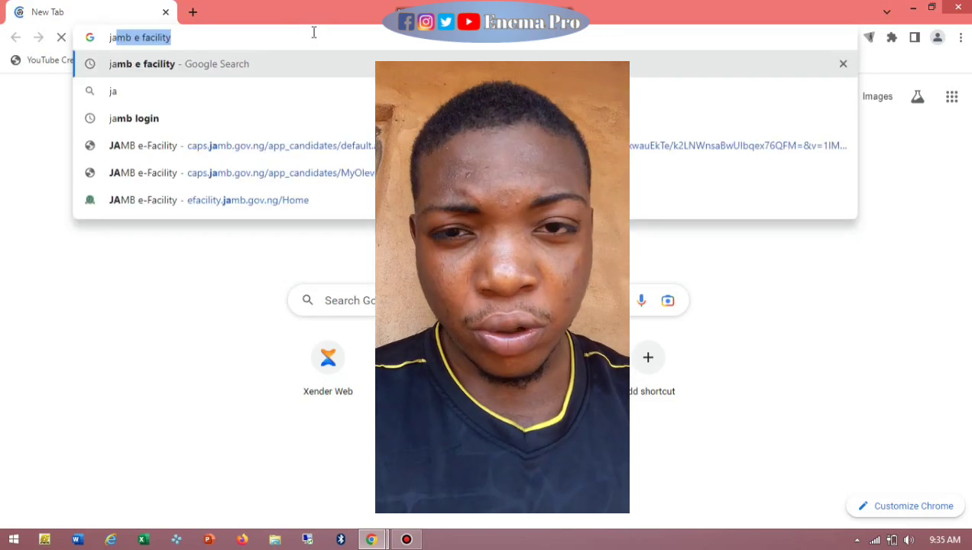
{"action": "type", "text": "m"}
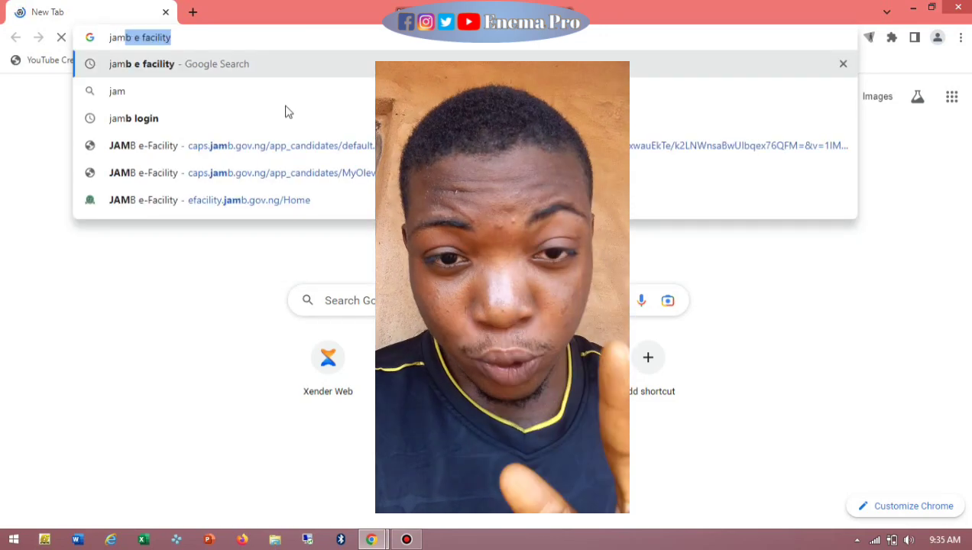
{"action": "left_click", "coordinate": [244, 205]}
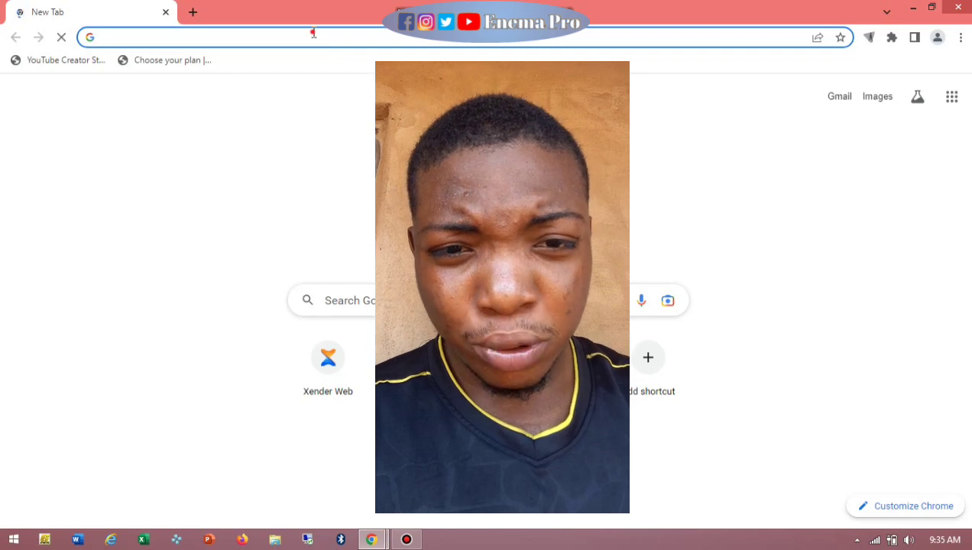
{"action": "left_click", "coordinate": [314, 32]}
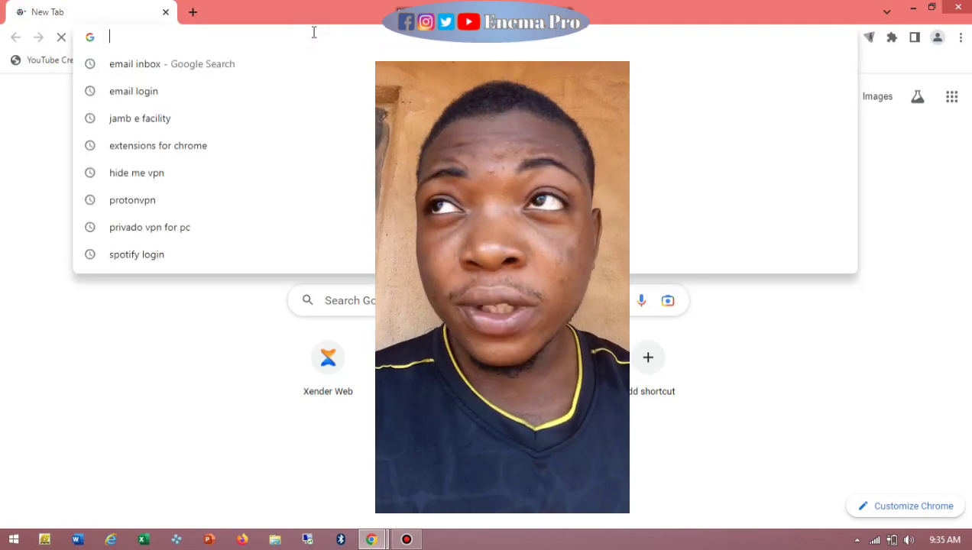
{"action": "type", "text": "ja"}
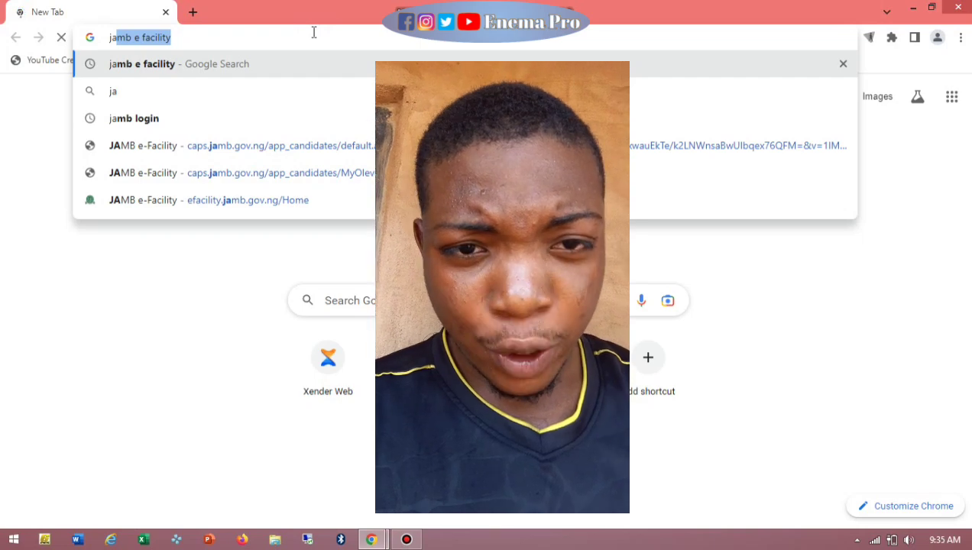
{"action": "type", "text": "m"}
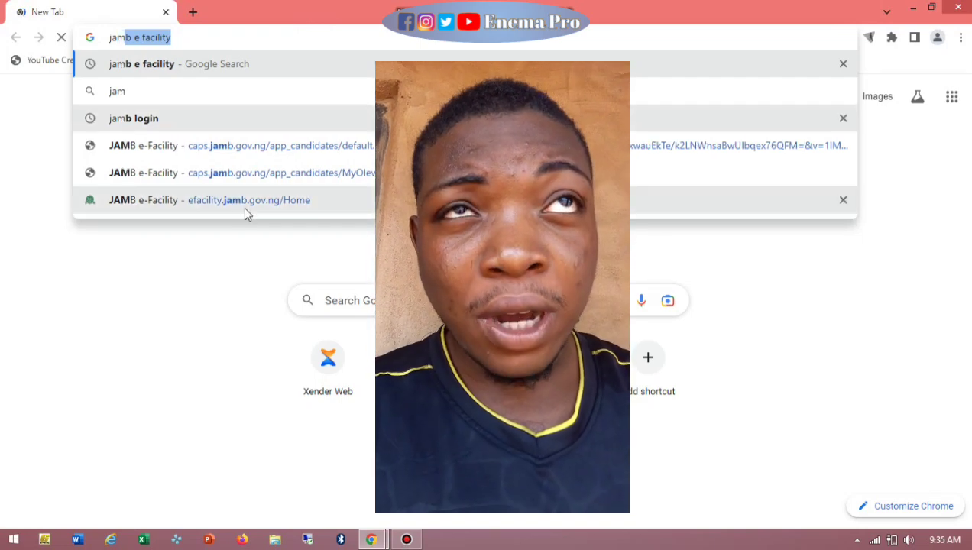
{"action": "left_click", "coordinate": [244, 209]}
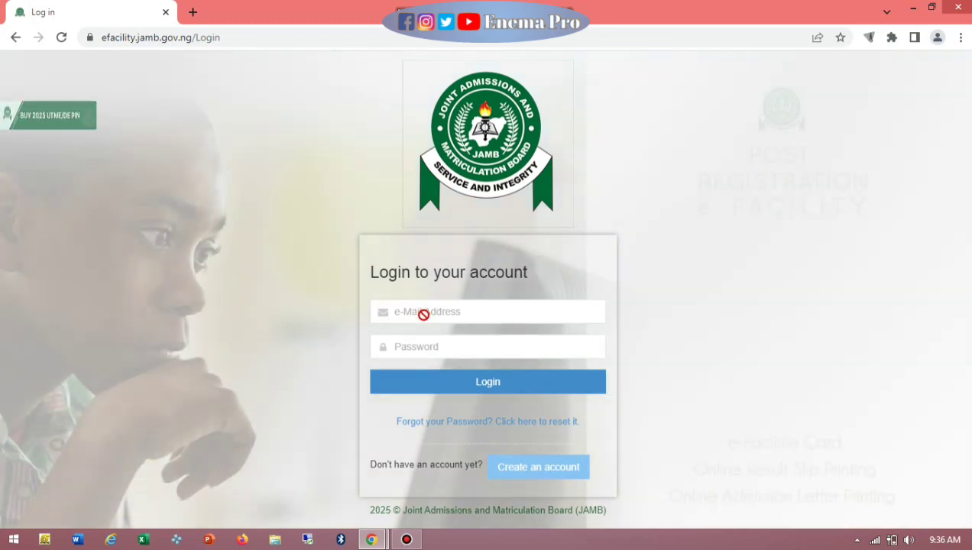
Step: Enter the start of the account e-mail in the e-Mail Address field and dismiss the Adobe Acrobat notice
{"action": "mouse_move", "coordinate": [446, 2]}
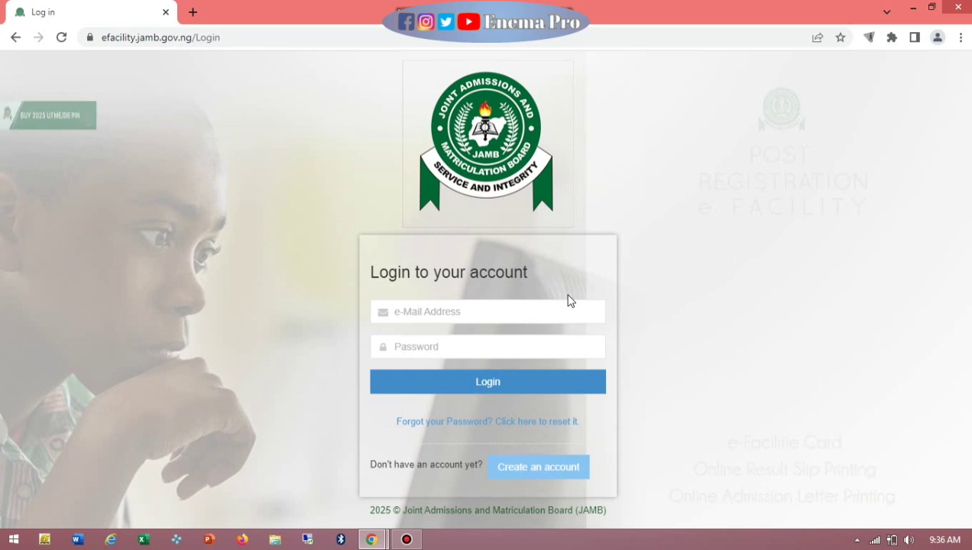
{"action": "left_click", "coordinate": [525, 314]}
{"action": "left_click", "coordinate": [521, 312]}
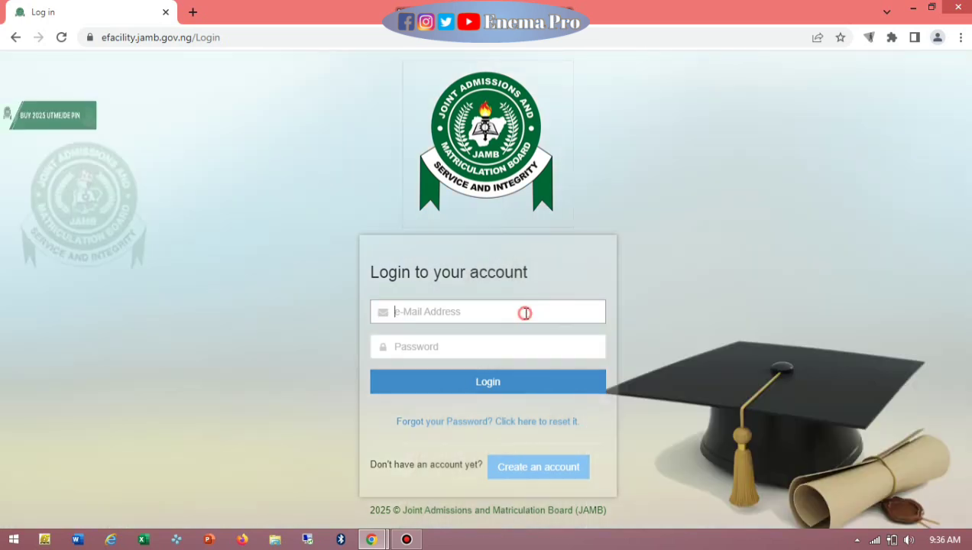
{"action": "left_click", "coordinate": [509, 348]}
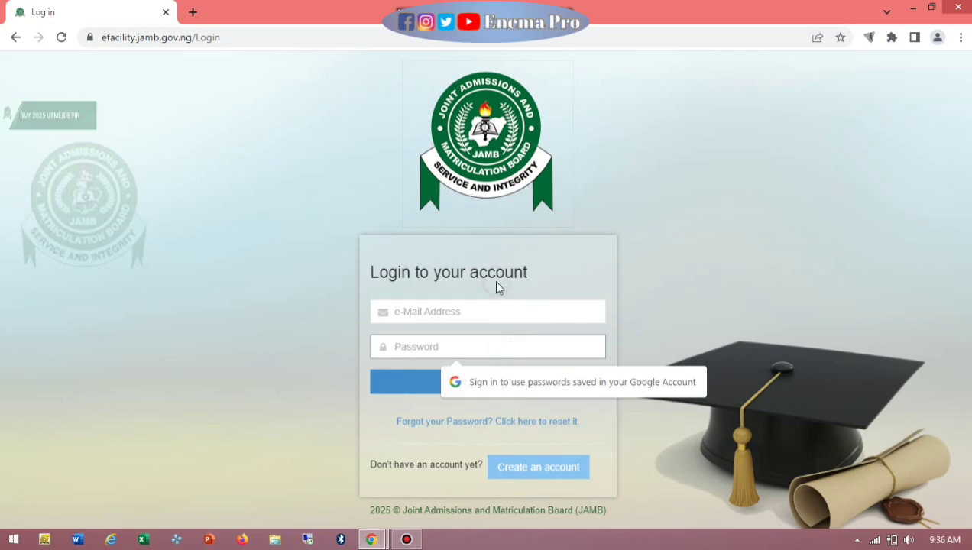
{"action": "left_click", "coordinate": [491, 313]}
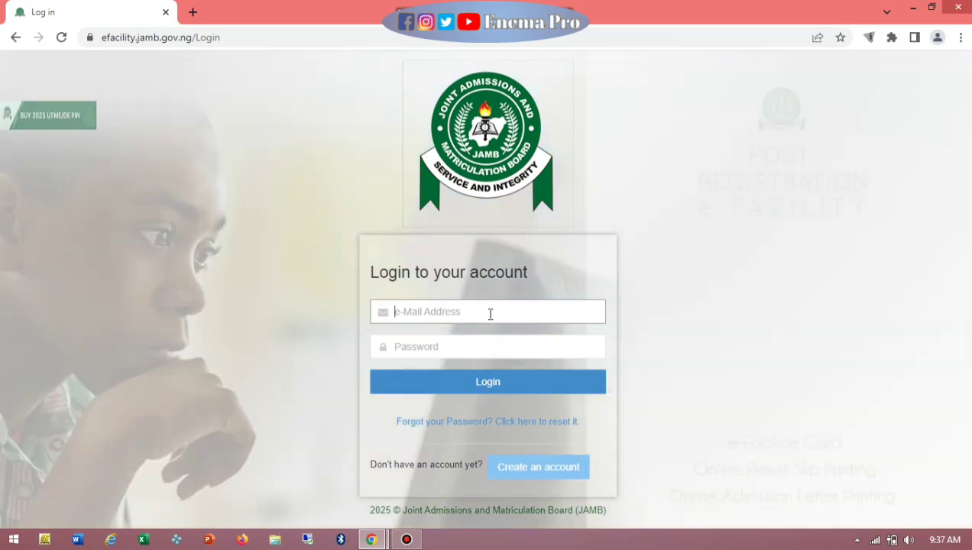
{"action": "type", "text": "umar"}
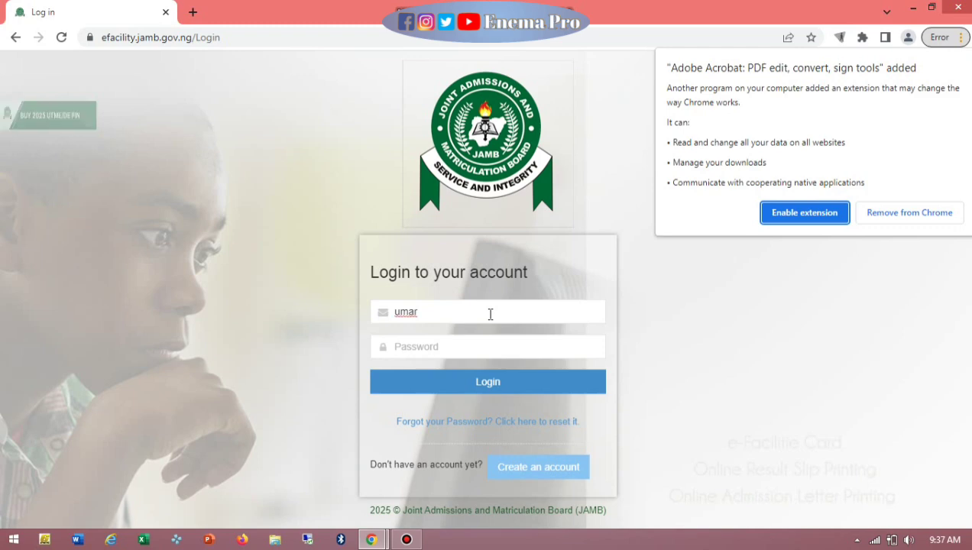
{"action": "left_click", "coordinate": [490, 314]}
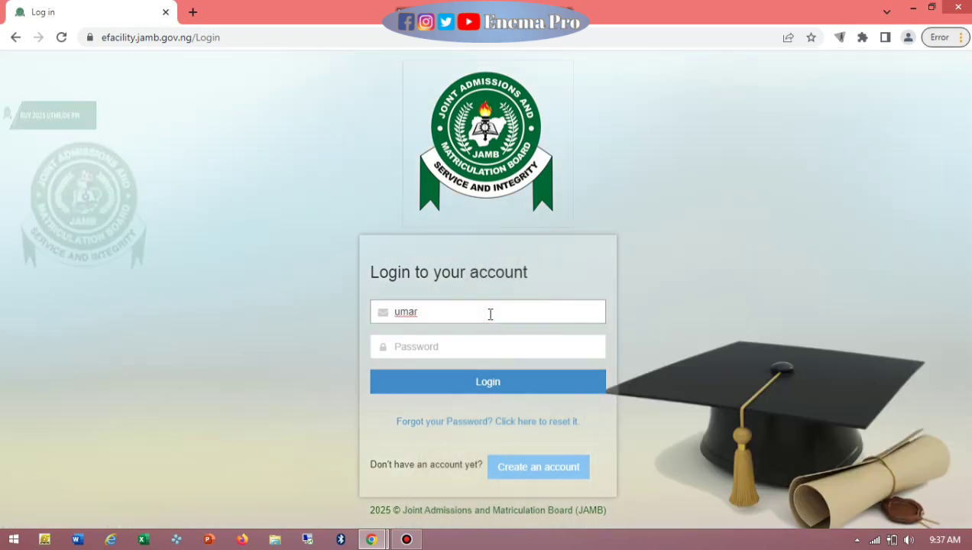
Step: In a new tab, search the web for 'email inbox'
{"action": "left_click", "coordinate": [192, 12]}
{"action": "type", "text": "ema"}
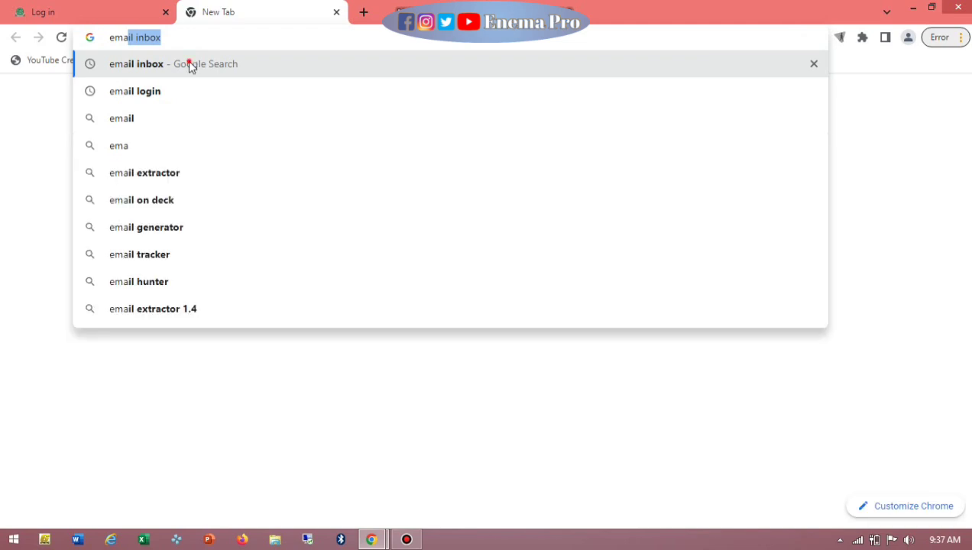
{"action": "left_click", "coordinate": [190, 66]}
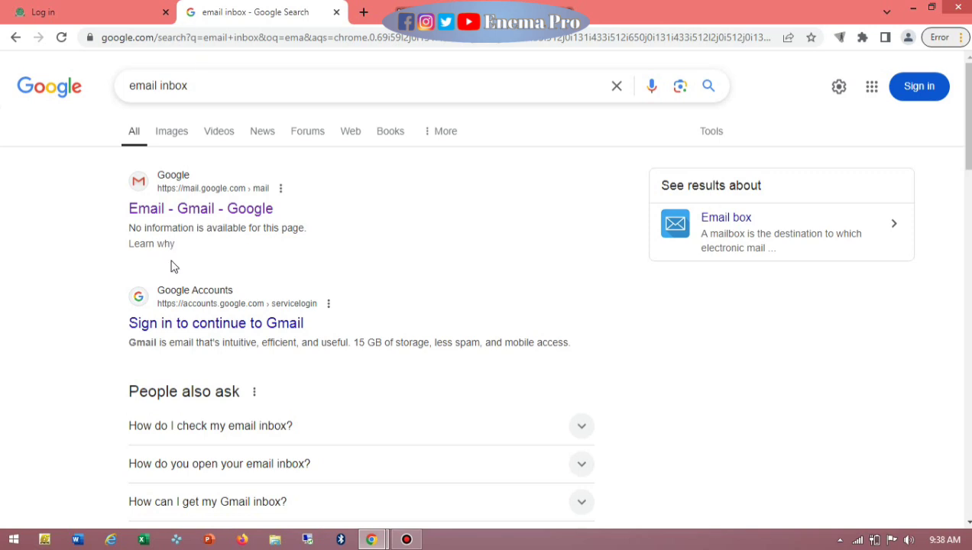
Step: Open Gmail from the 'email inbox' search results
{"action": "left_click", "coordinate": [200, 216]}
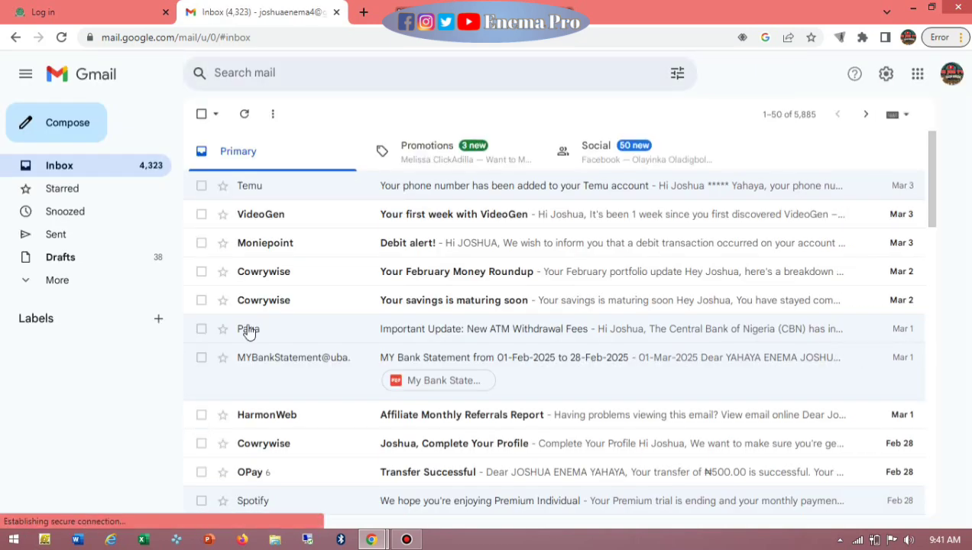
Step: Put the cursor in Gmail's Search mail box
{"action": "left_click", "coordinate": [507, 75]}
Step: Search the mailbox for 'jamb' and scroll through the 51 matching messages
{"action": "type", "text": "j"}
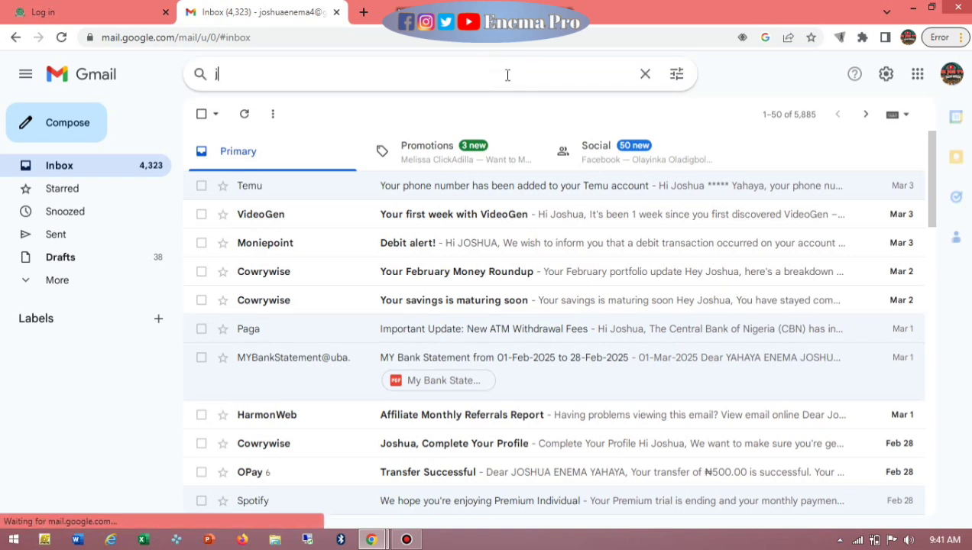
{"action": "type", "text": "amb"}
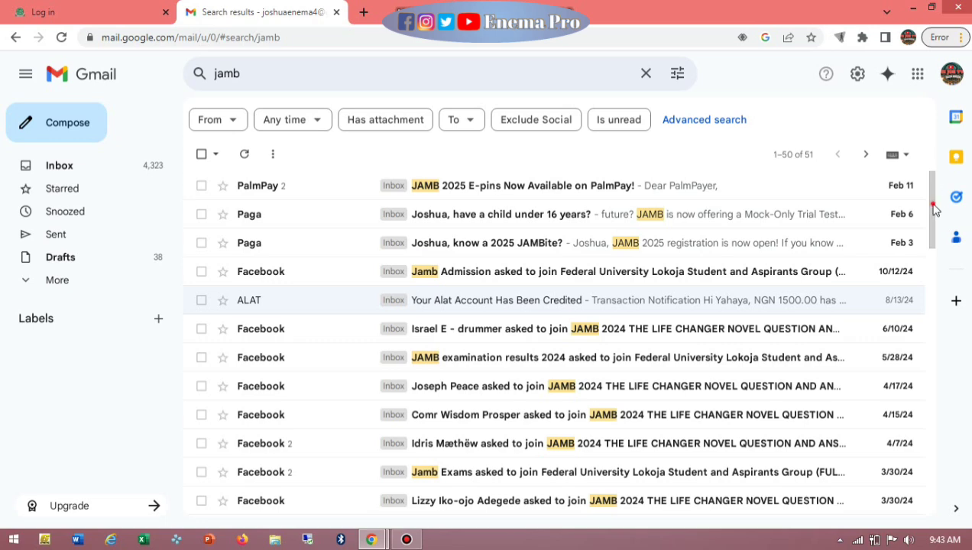
{"action": "scroll", "coordinate": [939, 241], "scroll_direction": "down", "scroll_amount": 2}
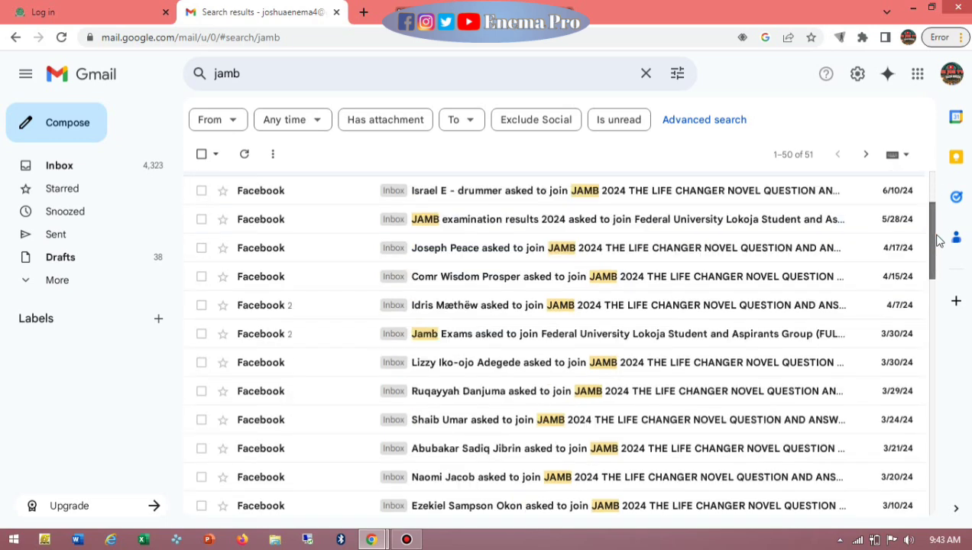
Step: Scroll the jamb results down to the older 2022 messages such as UTME Registration Slip
{"action": "scroll", "coordinate": [938, 234], "scroll_direction": "up", "scroll_amount": 1}
{"action": "left_click_drag", "start_coordinate": [939, 238], "coordinate": [940, 443]}
{"action": "scroll", "coordinate": [939, 438], "scroll_direction": "down", "scroll_amount": 5}
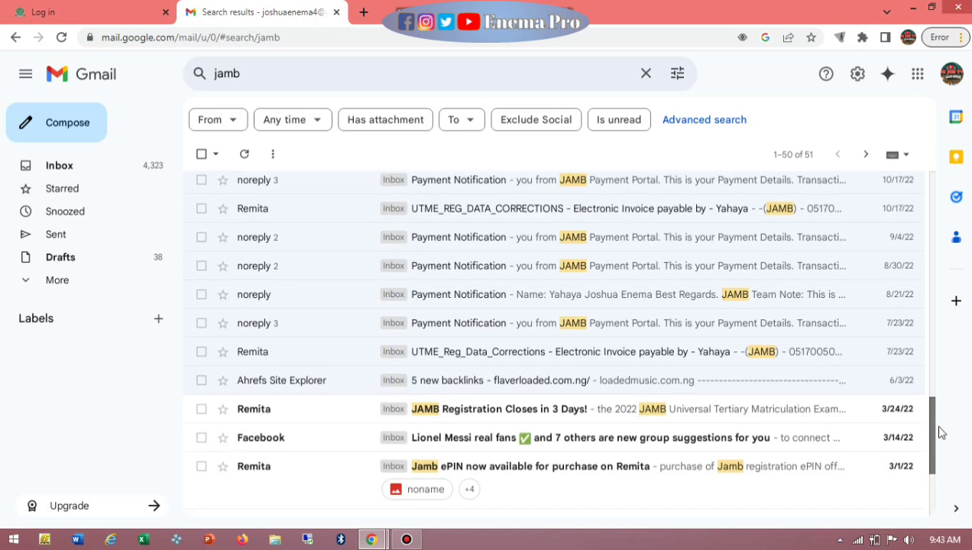
{"action": "scroll", "coordinate": [939, 429], "scroll_direction": "up", "scroll_amount": 1}
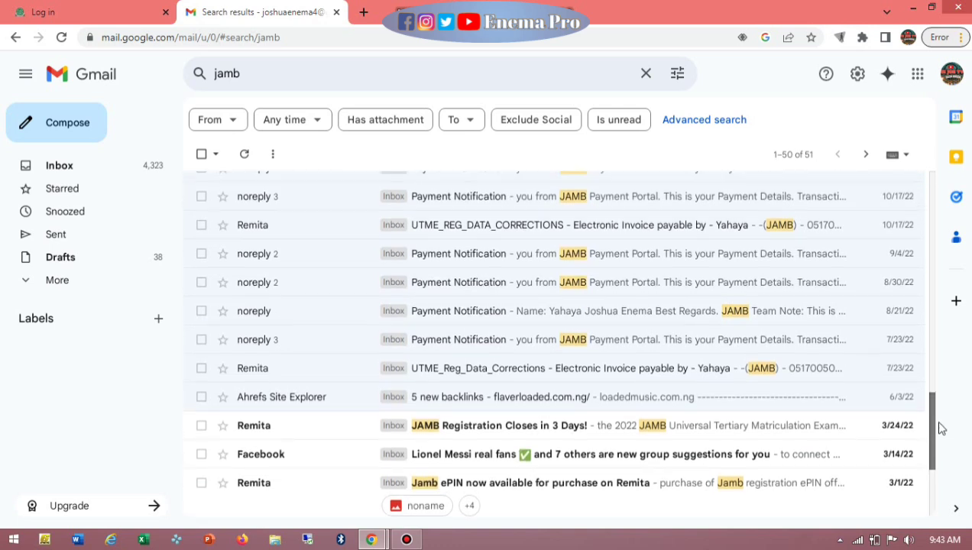
{"action": "scroll", "coordinate": [944, 417], "scroll_direction": "up", "scroll_amount": 2}
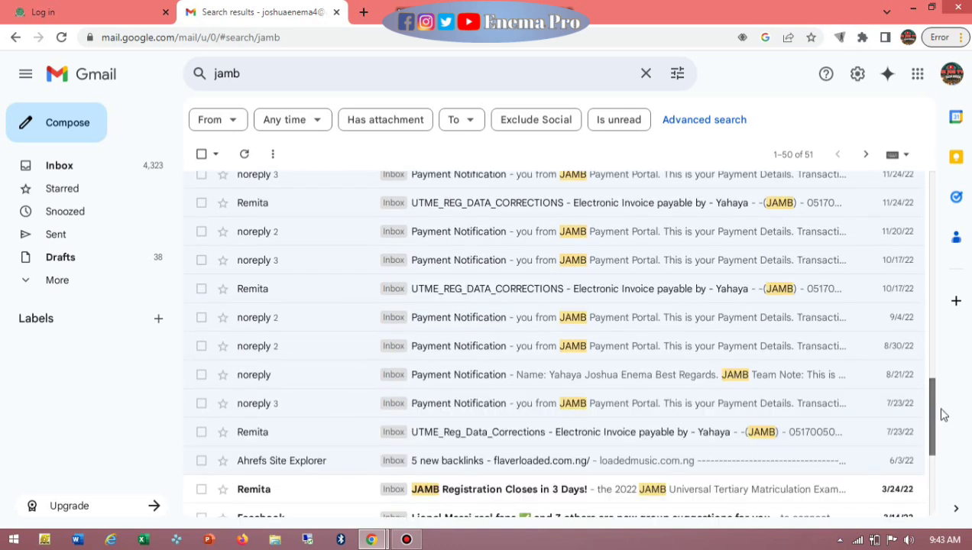
{"action": "scroll", "coordinate": [945, 407], "scroll_direction": "up", "scroll_amount": 2}
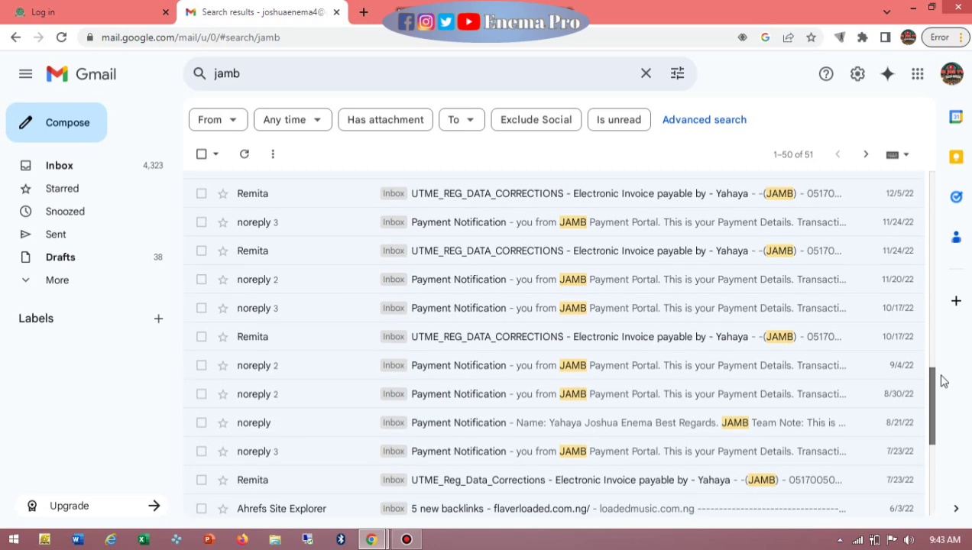
{"action": "scroll", "coordinate": [944, 380], "scroll_direction": "up", "scroll_amount": 3}
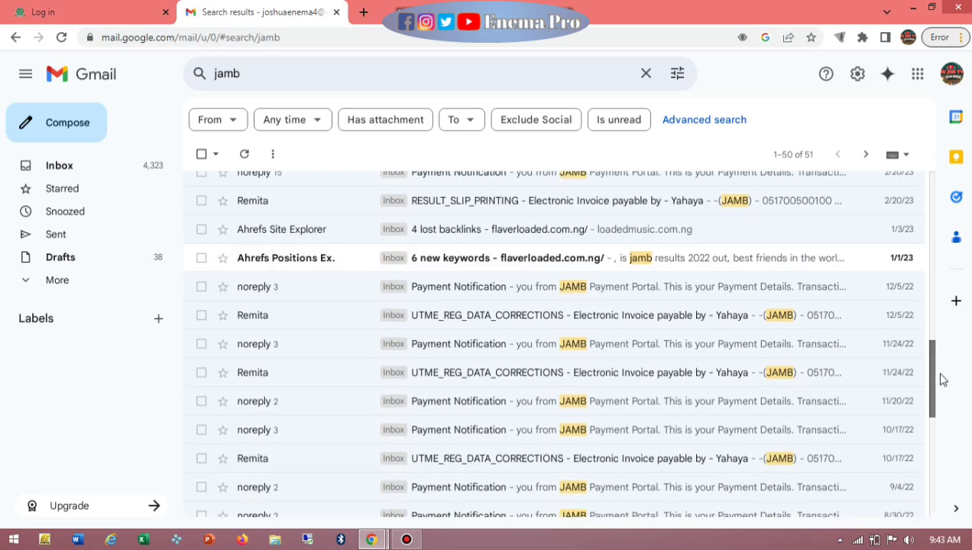
{"action": "scroll", "coordinate": [939, 373], "scroll_direction": "up", "scroll_amount": 4}
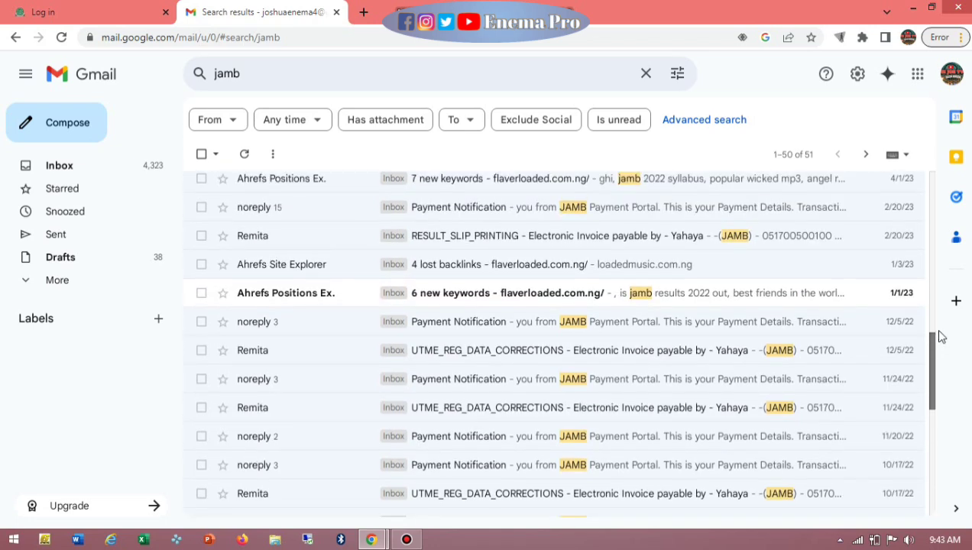
{"action": "scroll", "coordinate": [939, 294], "scroll_direction": "up", "scroll_amount": 3}
{"action": "scroll", "coordinate": [938, 309], "scroll_direction": "down", "scroll_amount": 2}
{"action": "scroll", "coordinate": [942, 338], "scroll_direction": "down", "scroll_amount": 8}
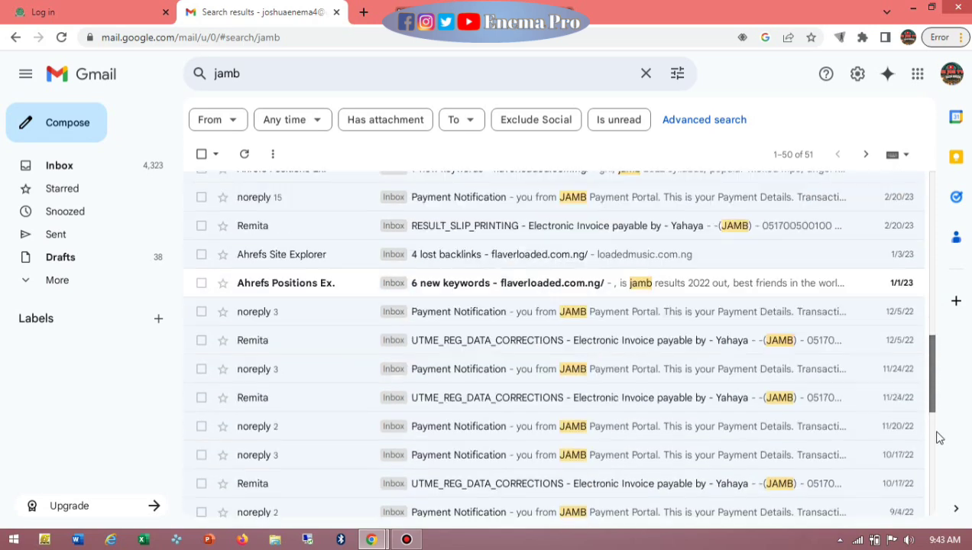
{"action": "scroll", "coordinate": [940, 490], "scroll_direction": "down", "scroll_amount": 5}
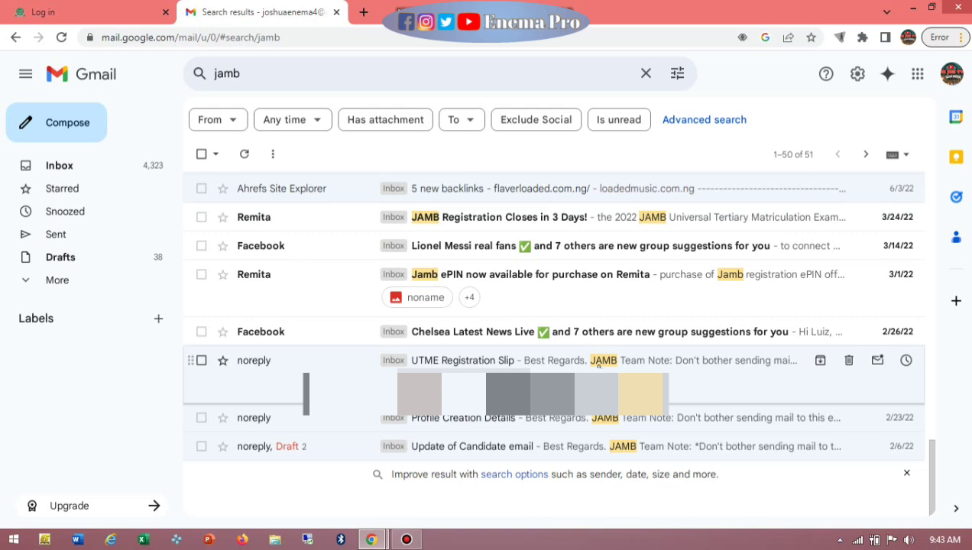
Step: Read the UTME Registration Slip email, then return to the results and open Profile Creation Details
{"action": "left_click", "coordinate": [598, 366]}
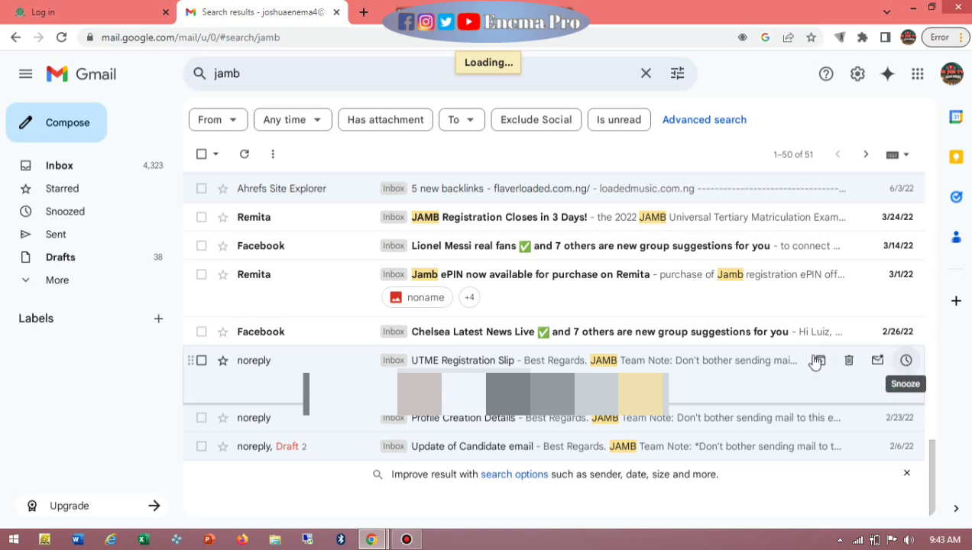
{"action": "left_click", "coordinate": [639, 354]}
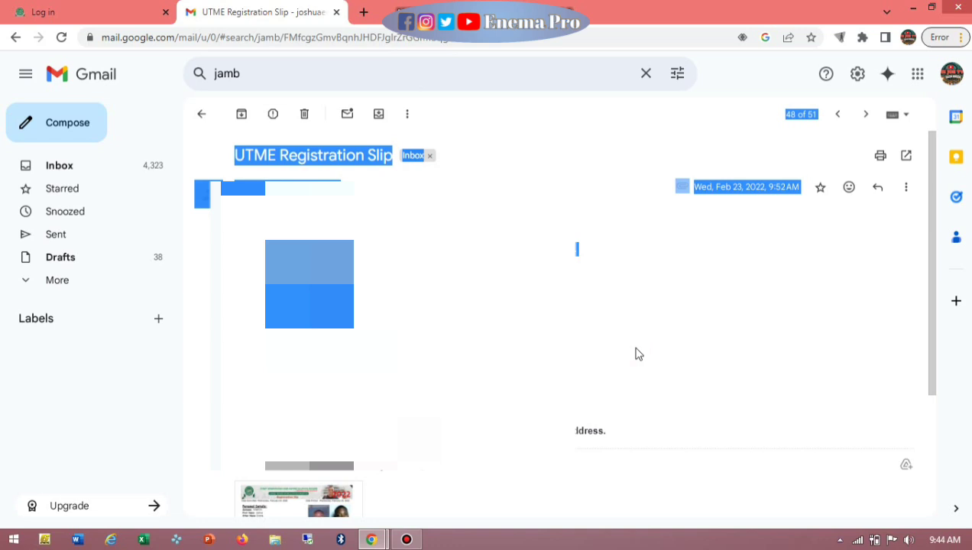
{"action": "left_click", "coordinate": [639, 353]}
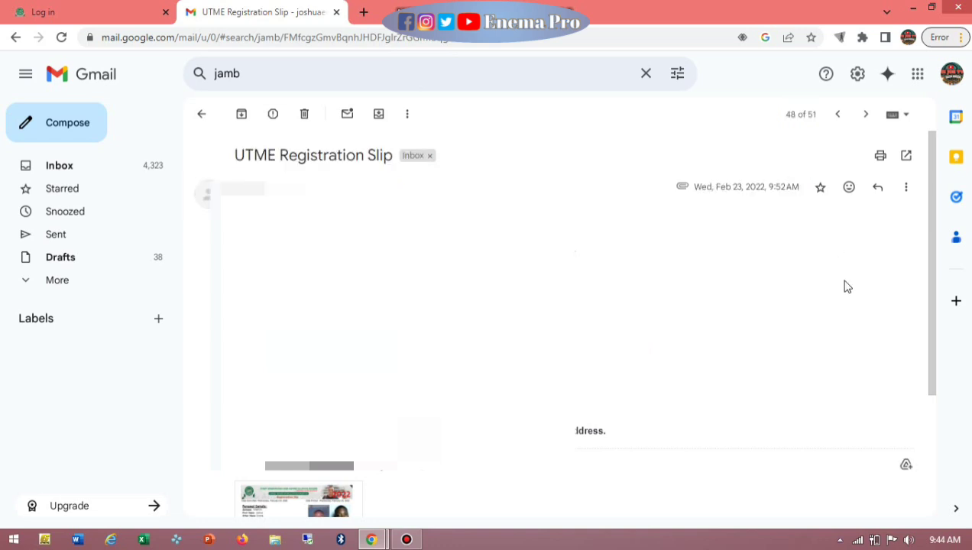
{"action": "left_click_drag", "start_coordinate": [930, 294], "coordinate": [937, 199]}
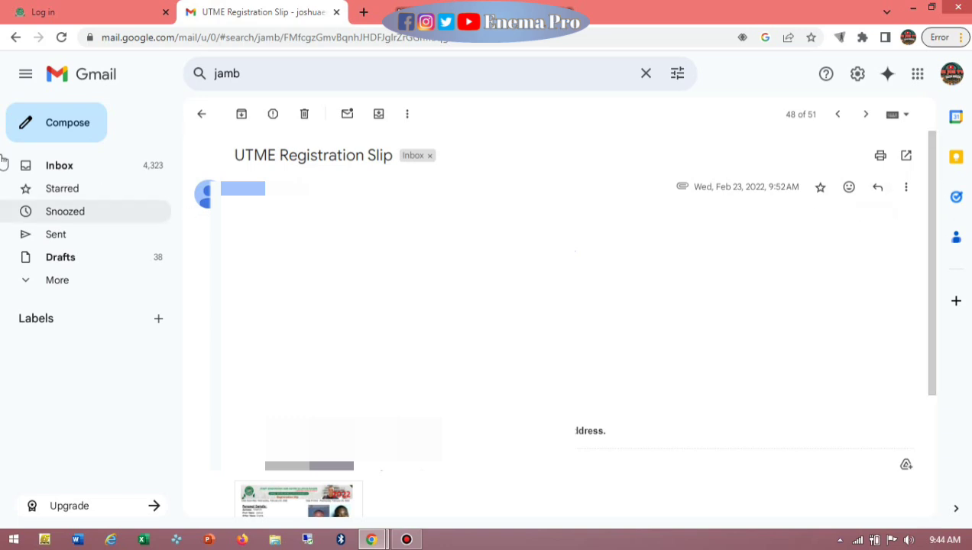
{"action": "left_click", "coordinate": [14, 37]}
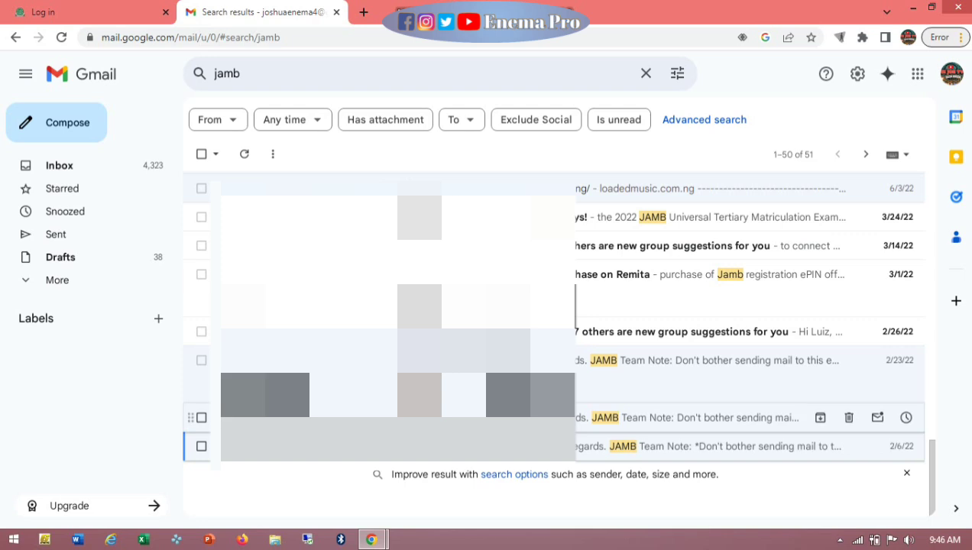
{"action": "left_click", "coordinate": [398, 417]}
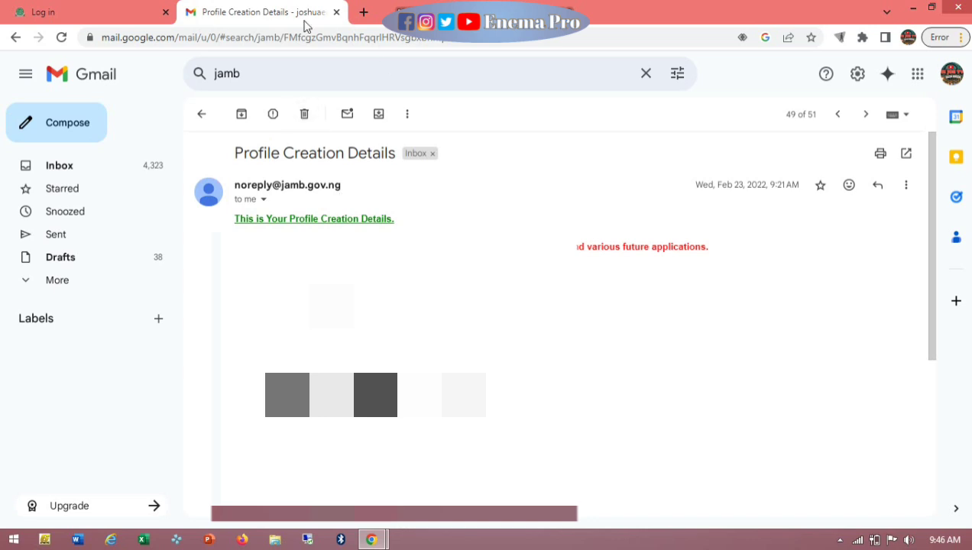
Step: Switch to the JAMB e-Facility login tab
{"action": "left_click", "coordinate": [125, 15]}
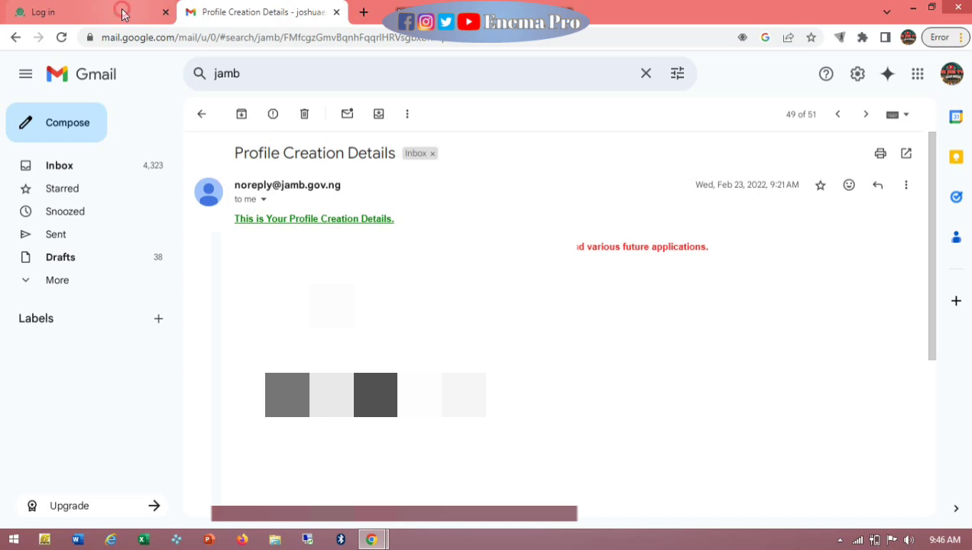
Step: Log into JAMB e-Facility using Chrome's saved e-mail and password
{"action": "left_click", "coordinate": [125, 15]}
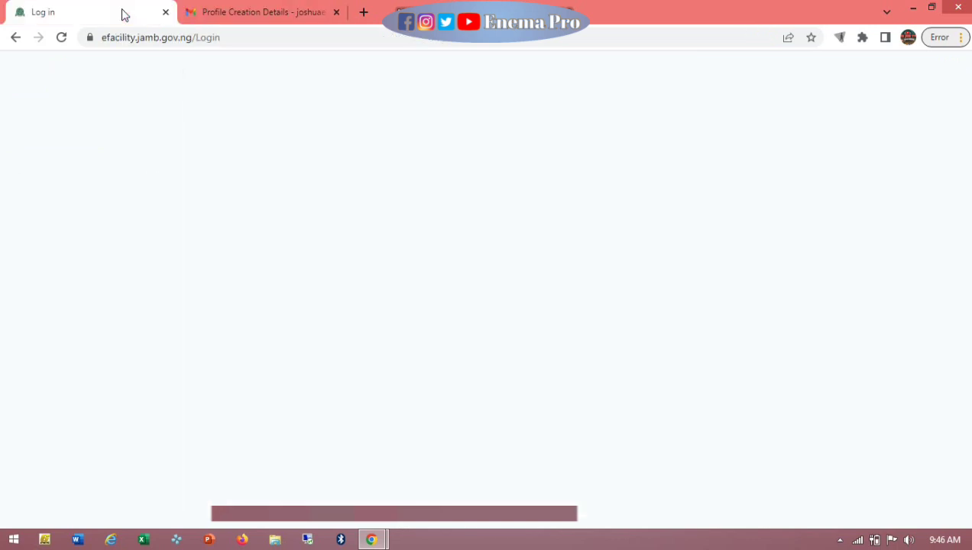
{"action": "left_click", "coordinate": [153, 39]}
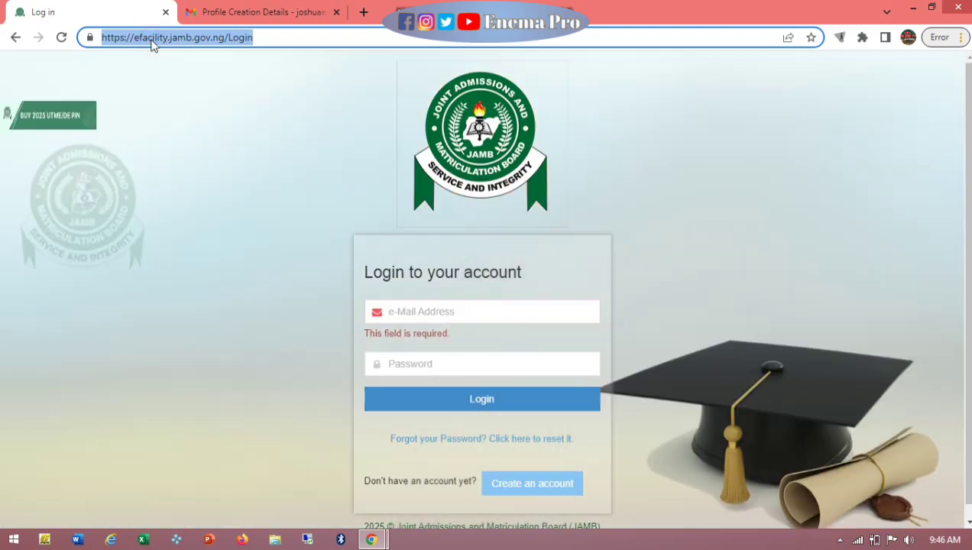
{"action": "left_click", "coordinate": [448, 284]}
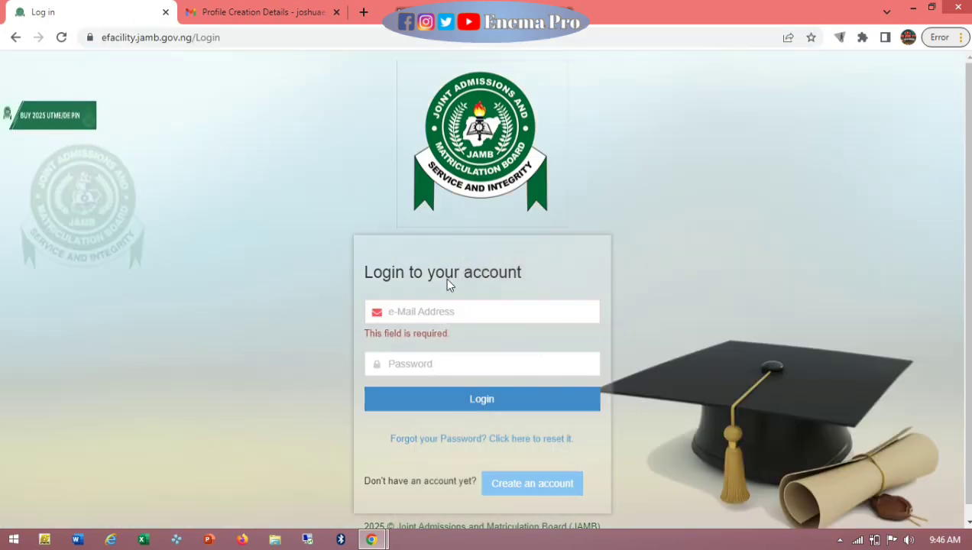
{"action": "left_click", "coordinate": [482, 307]}
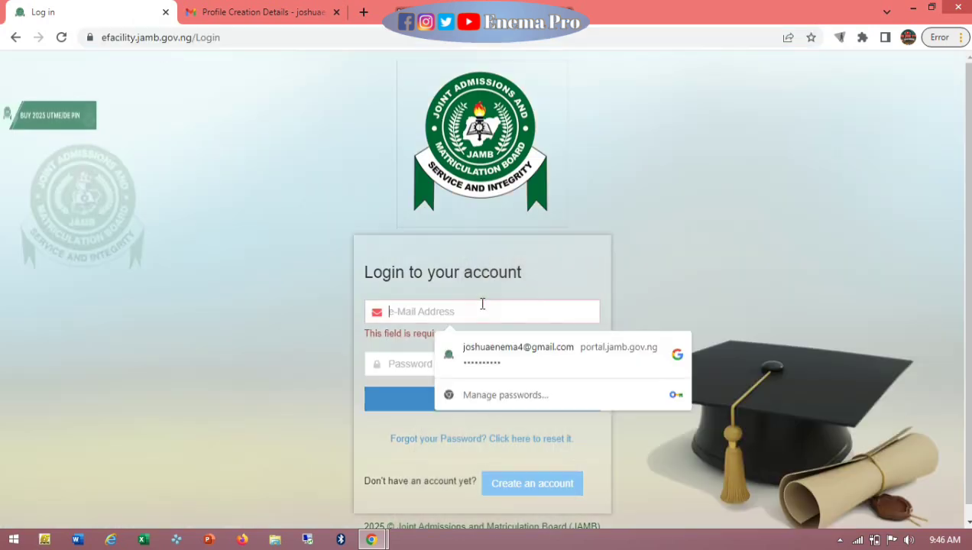
{"action": "left_click", "coordinate": [526, 358]}
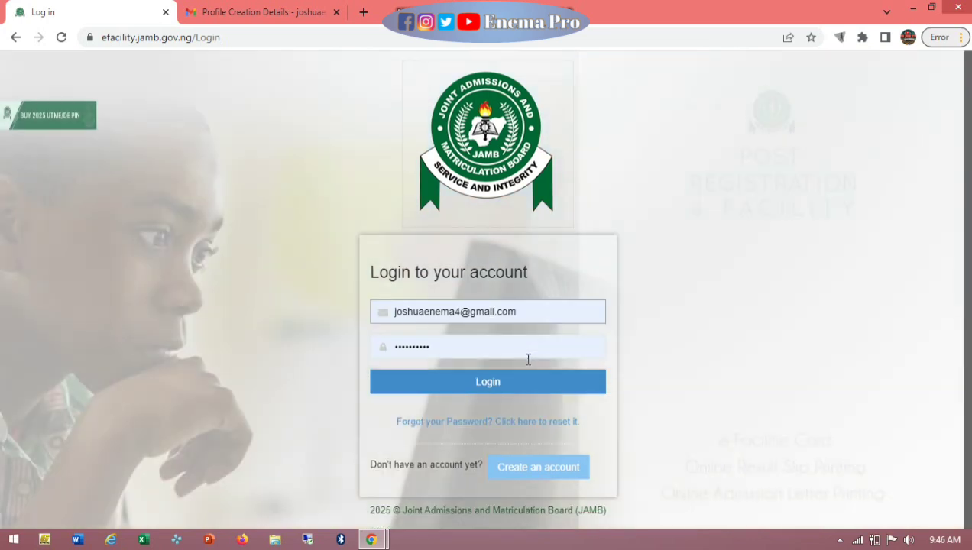
{"action": "left_click", "coordinate": [504, 392]}
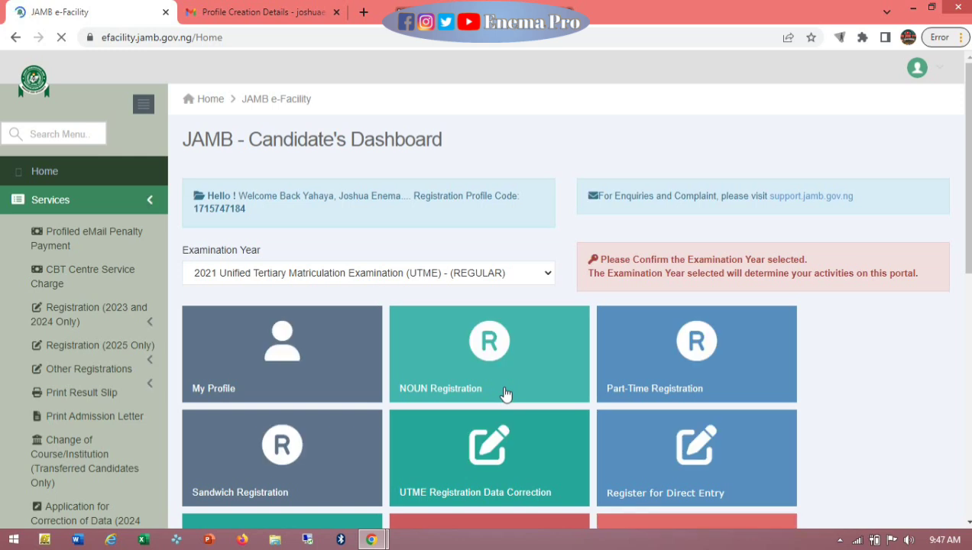
{"action": "left_click", "coordinate": [504, 394]}
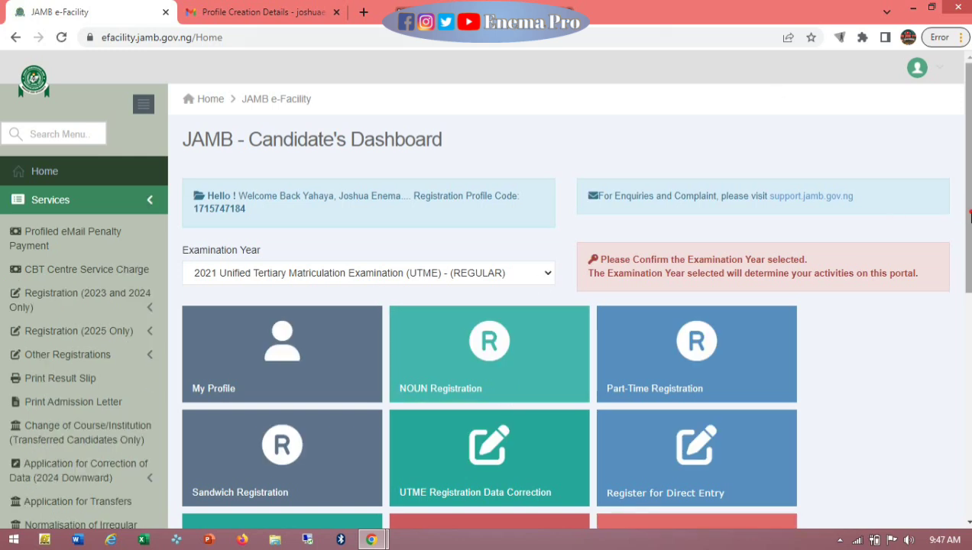
Step: Browse the Candidate's Dashboard services, then open the purple Check Admission Status tile
{"action": "scroll", "coordinate": [565, 306], "scroll_direction": "down", "scroll_amount": 4}
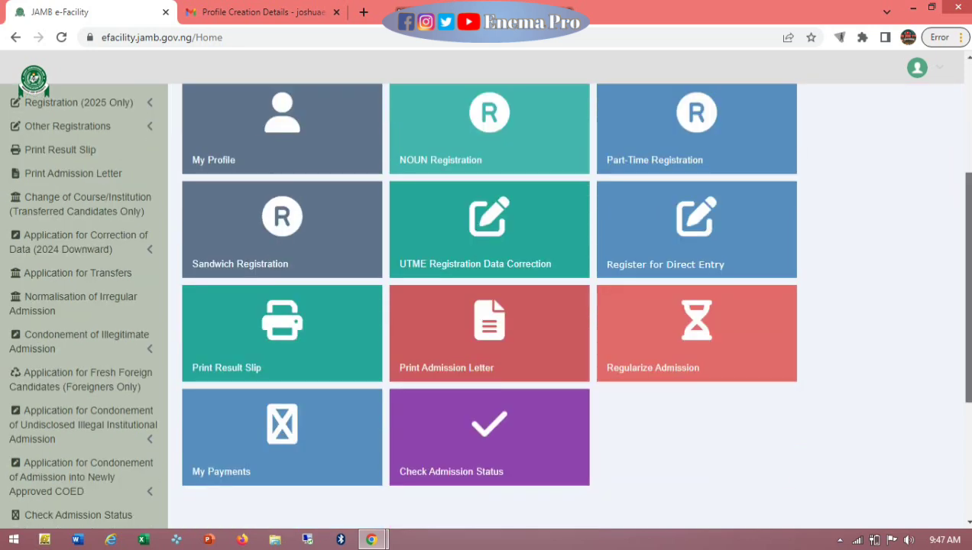
{"action": "scroll", "coordinate": [566, 306], "scroll_direction": "down", "scroll_amount": 1}
{"action": "scroll", "coordinate": [565, 305], "scroll_direction": "up", "scroll_amount": 1}
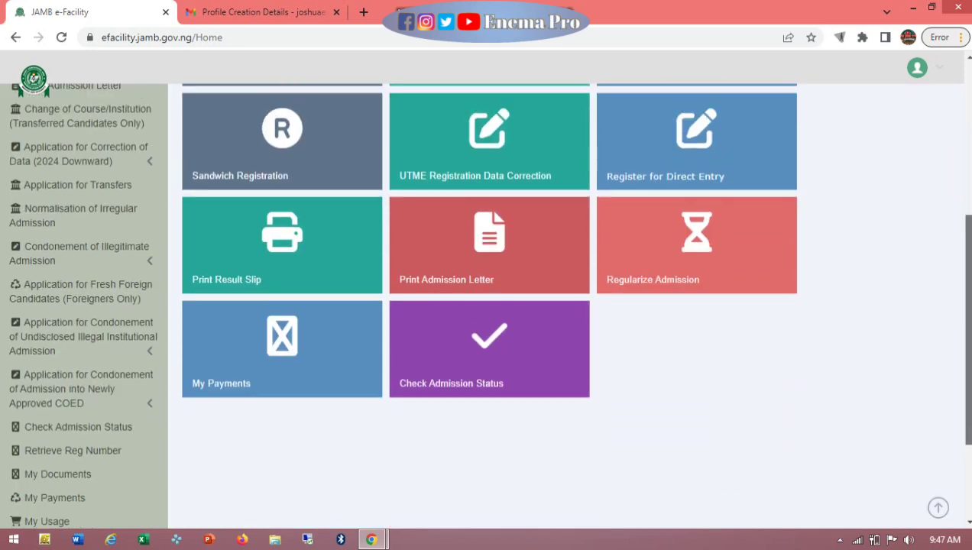
{"action": "scroll", "coordinate": [565, 305], "scroll_direction": "up", "scroll_amount": 1}
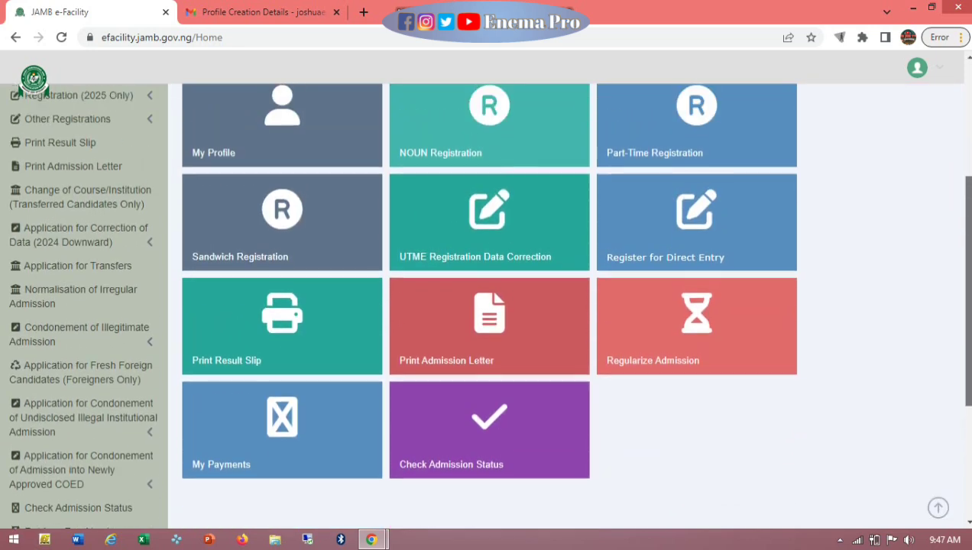
{"action": "scroll", "coordinate": [969, 300], "scroll_direction": "up", "scroll_amount": 1}
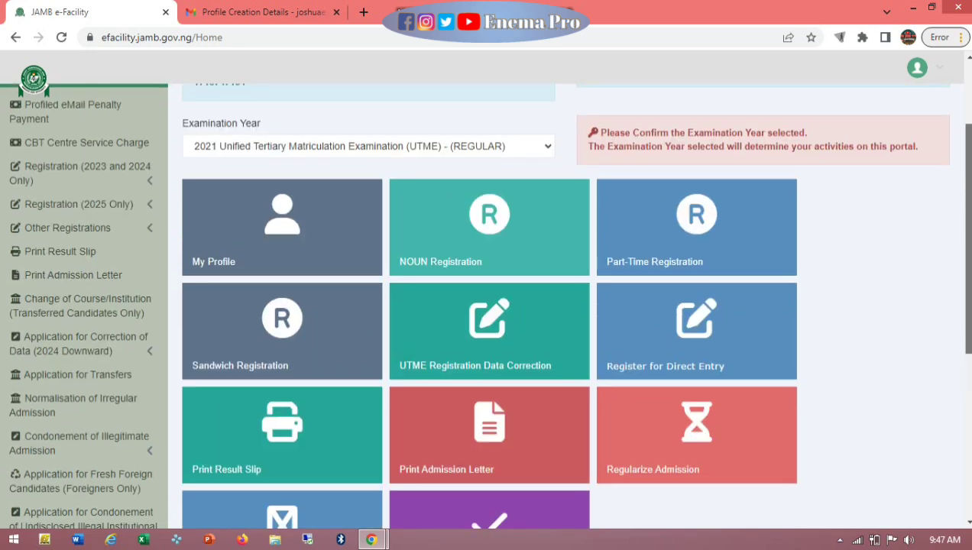
{"action": "left_click_drag", "start_coordinate": [969, 300], "coordinate": [969, 313]}
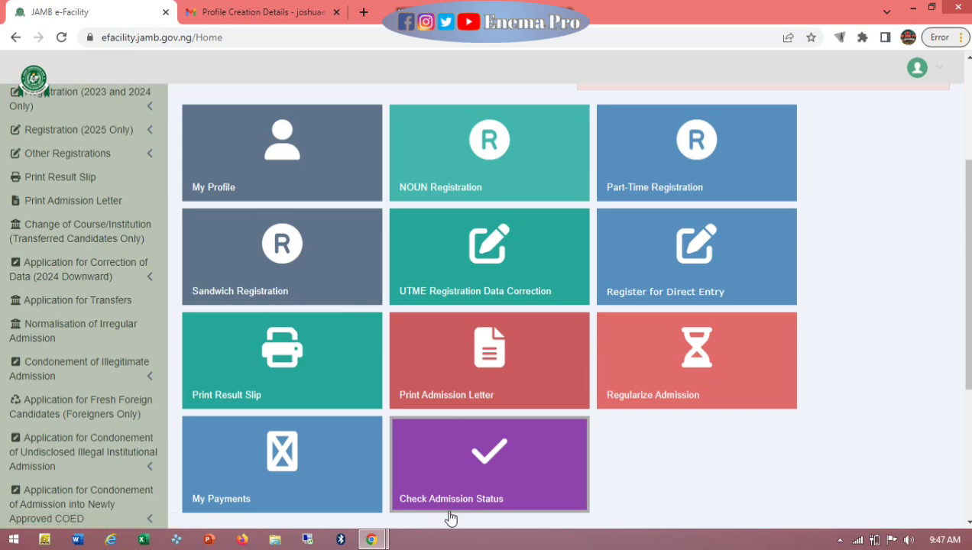
{"action": "left_click", "coordinate": [454, 471]}
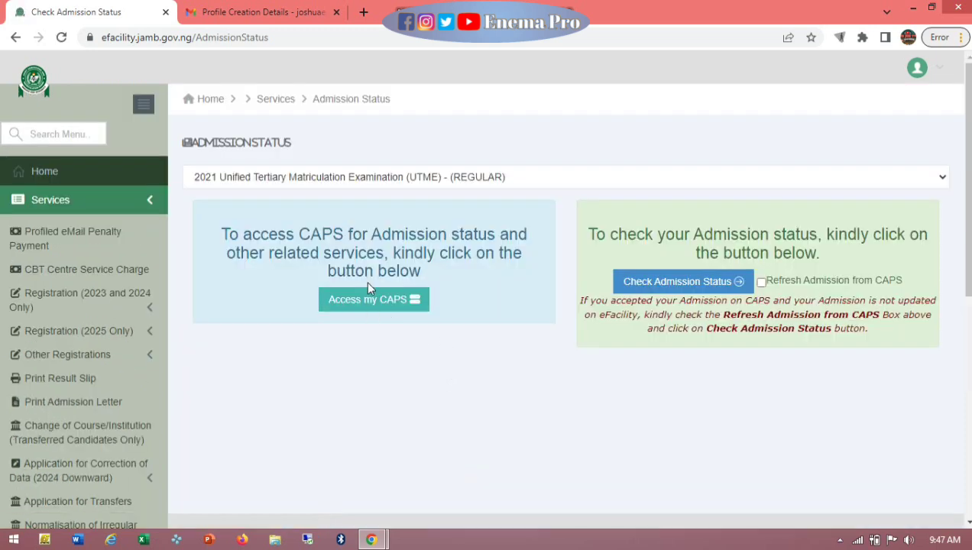
Step: Keep 2021 UTME (REGULAR) as the examination and enter CAPS to reach the Candidate's Dashboard
{"action": "left_click", "coordinate": [367, 302]}
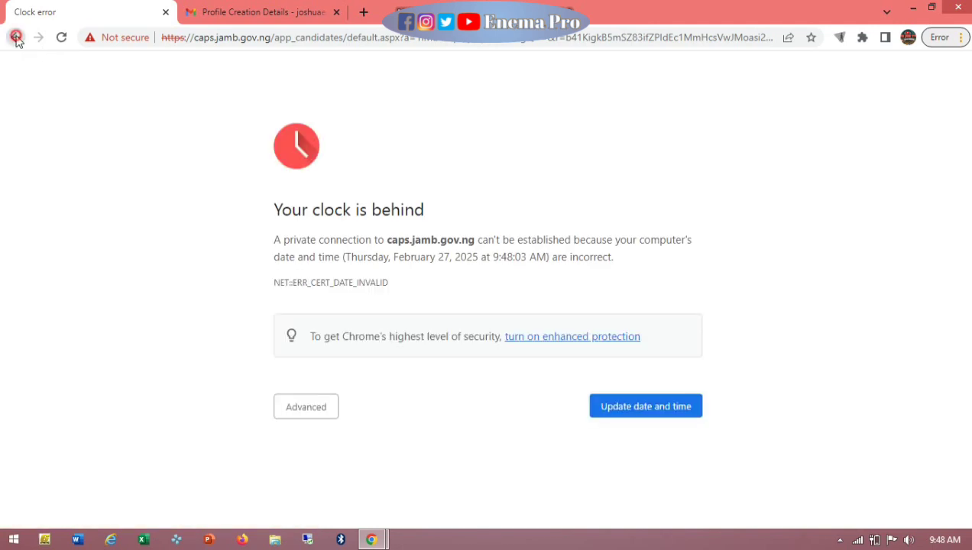
{"action": "left_click", "coordinate": [15, 36]}
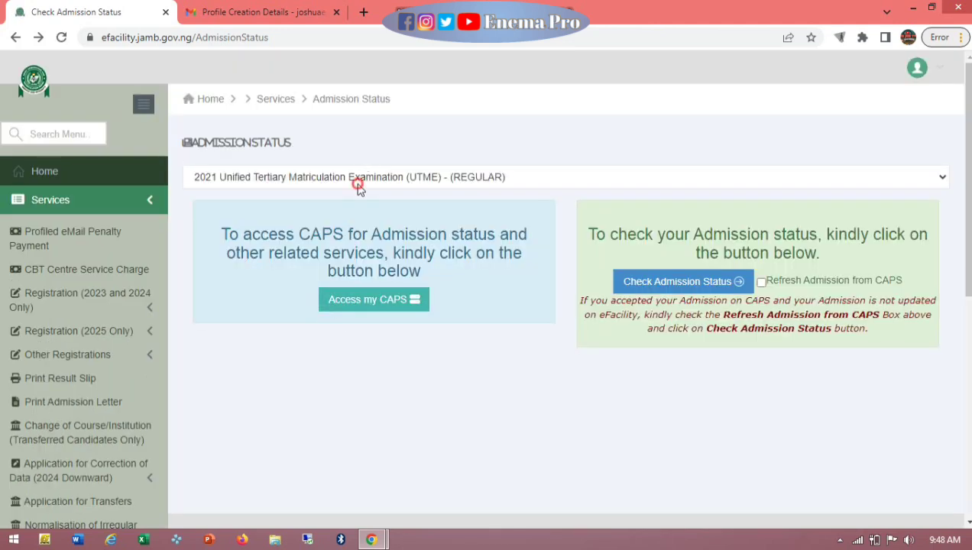
{"action": "left_click", "coordinate": [360, 183]}
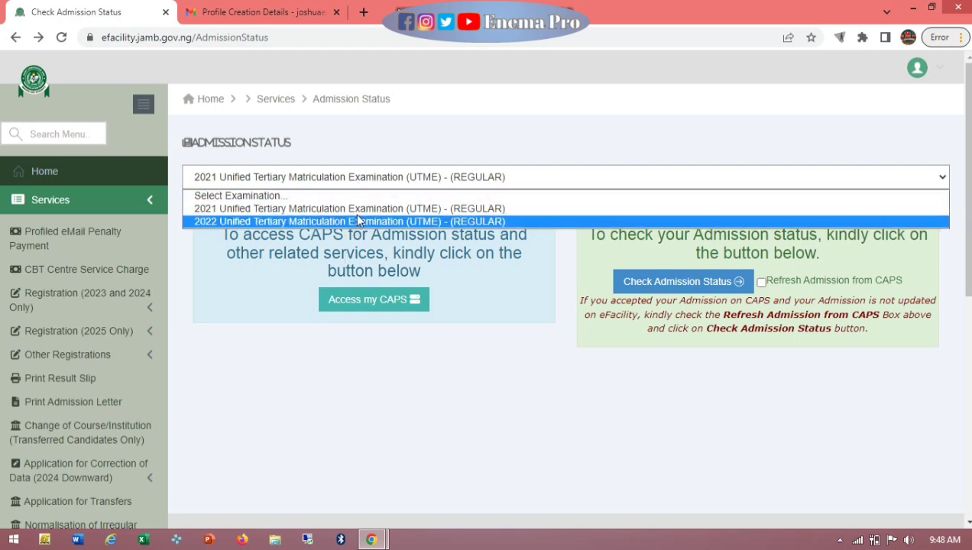
{"action": "left_click", "coordinate": [357, 210]}
{"action": "left_click", "coordinate": [387, 308]}
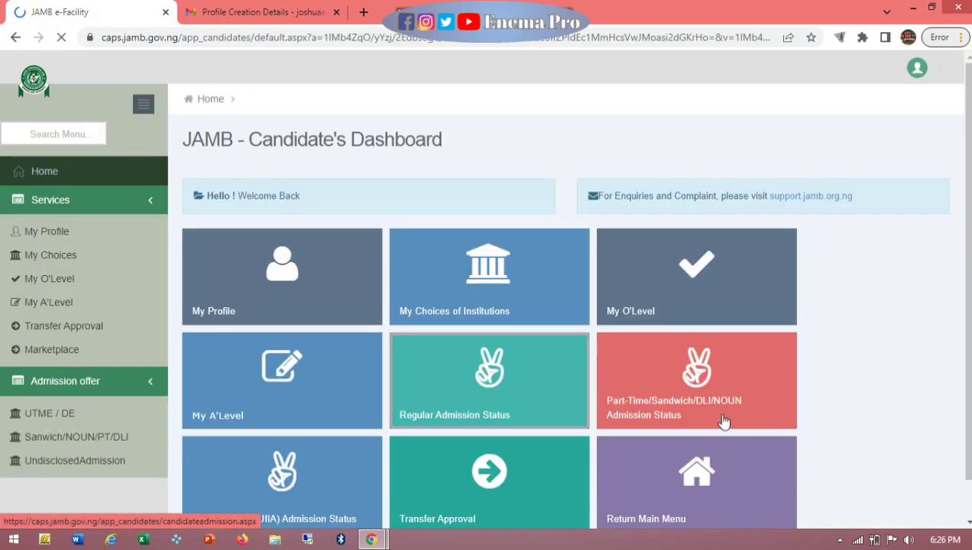
{"action": "scroll", "coordinate": [695, 382], "scroll_direction": "down", "scroll_amount": 1}
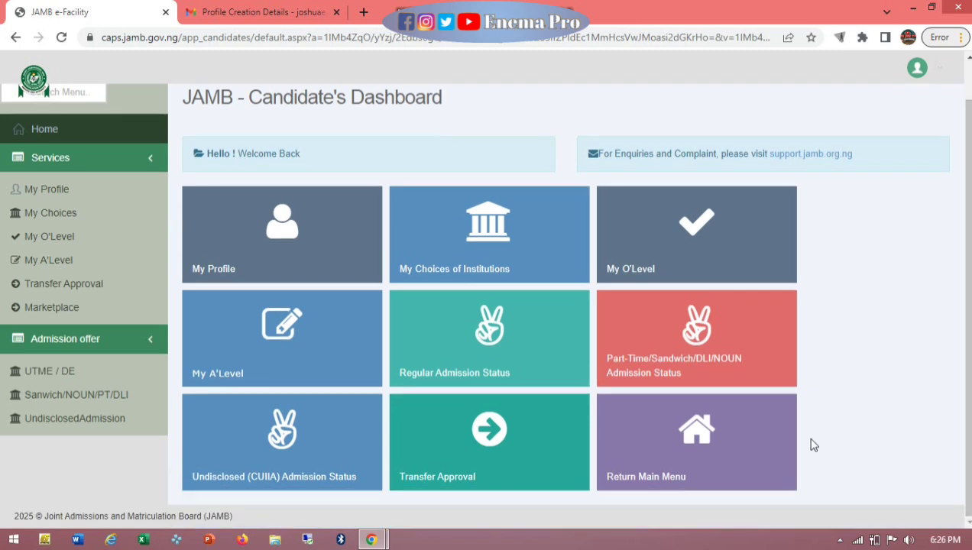
Step: Check the Transfer Approval page, then view My O'Level's nine 2021 NECO subjects and grades
{"action": "left_click", "coordinate": [535, 432]}
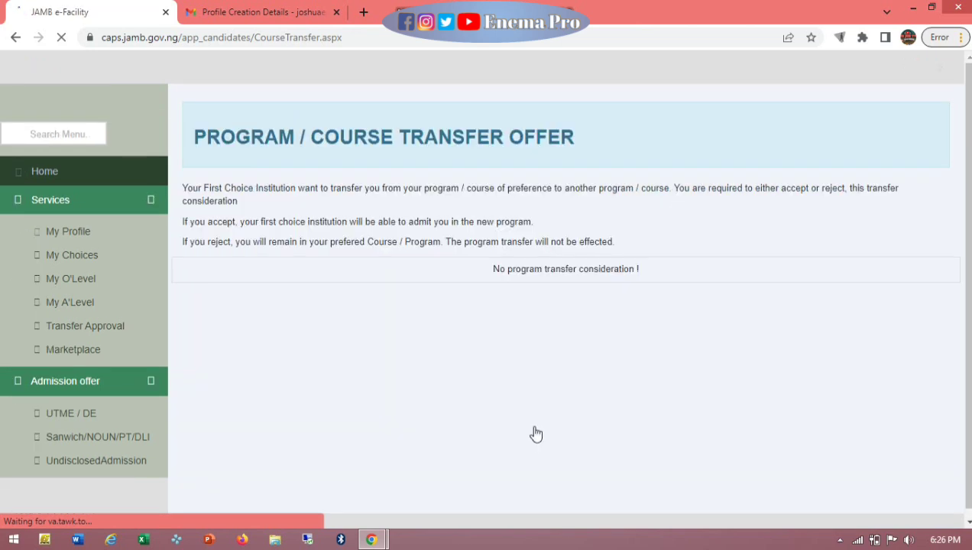
{"action": "left_click", "coordinate": [15, 36]}
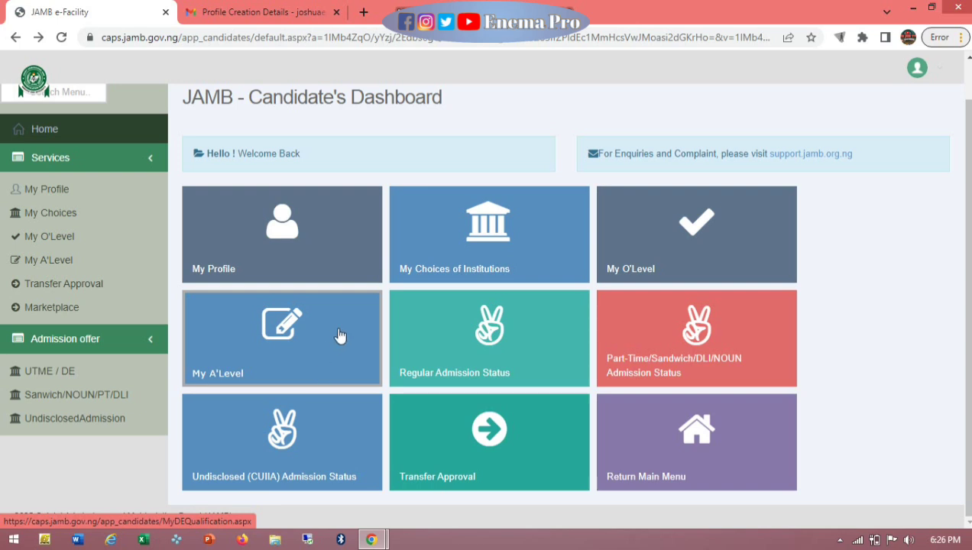
{"action": "left_click", "coordinate": [335, 338]}
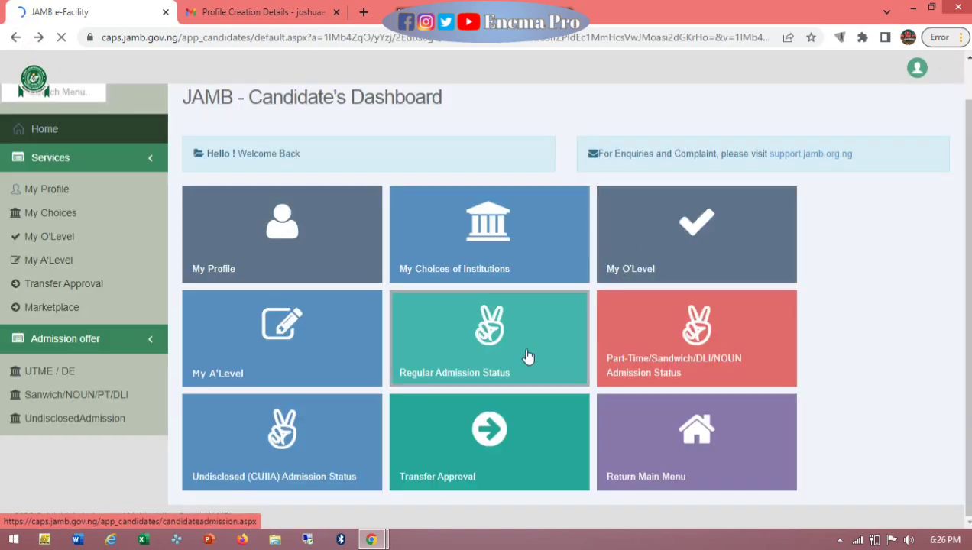
{"action": "left_click", "coordinate": [647, 264]}
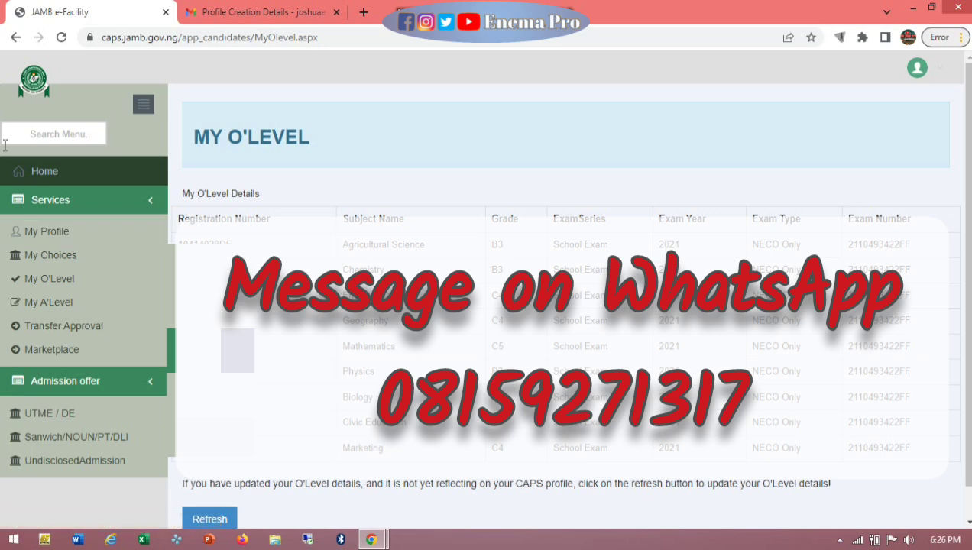
Step: Review My Choices of Institutions with Biochemistry among the courses, then select the Regular Admission Status tile
{"action": "left_click", "coordinate": [14, 38]}
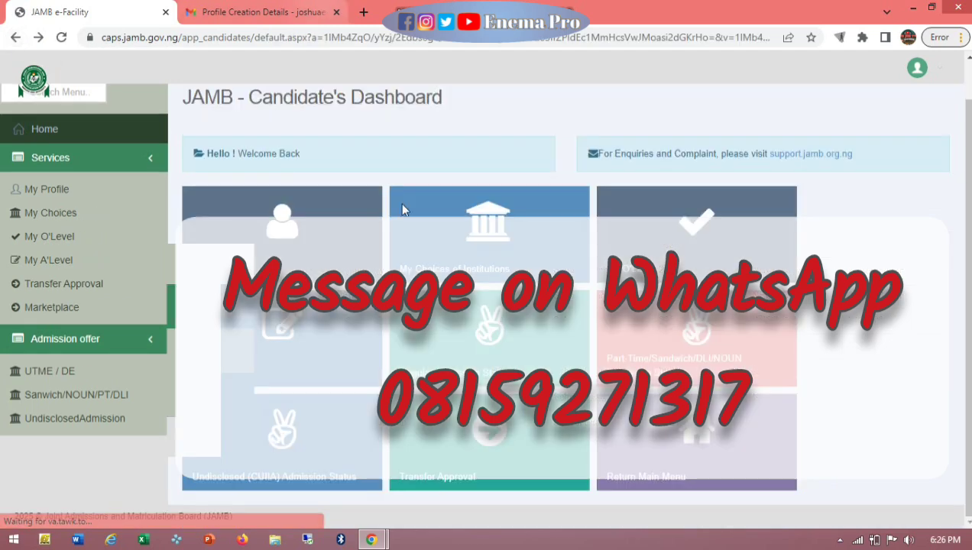
{"action": "left_click", "coordinate": [424, 242]}
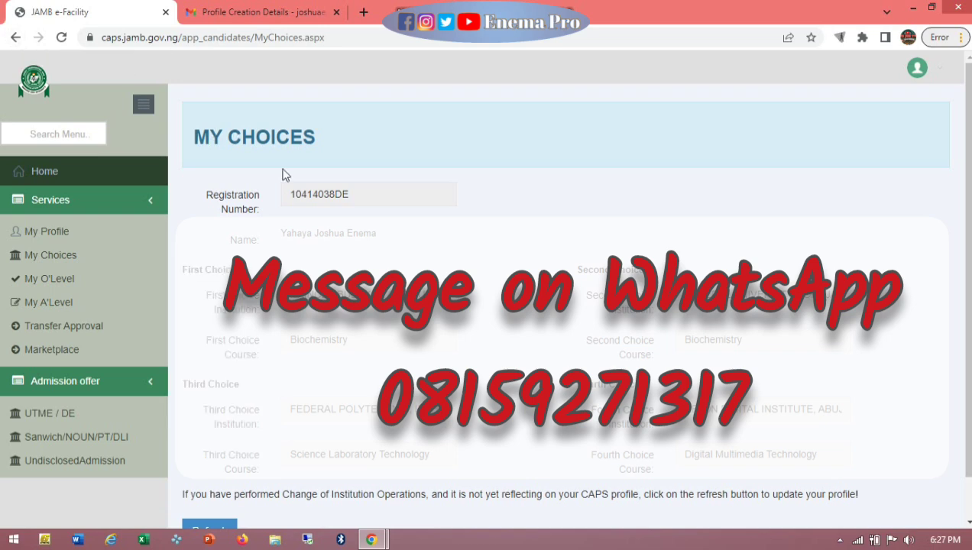
{"action": "left_click", "coordinate": [15, 37]}
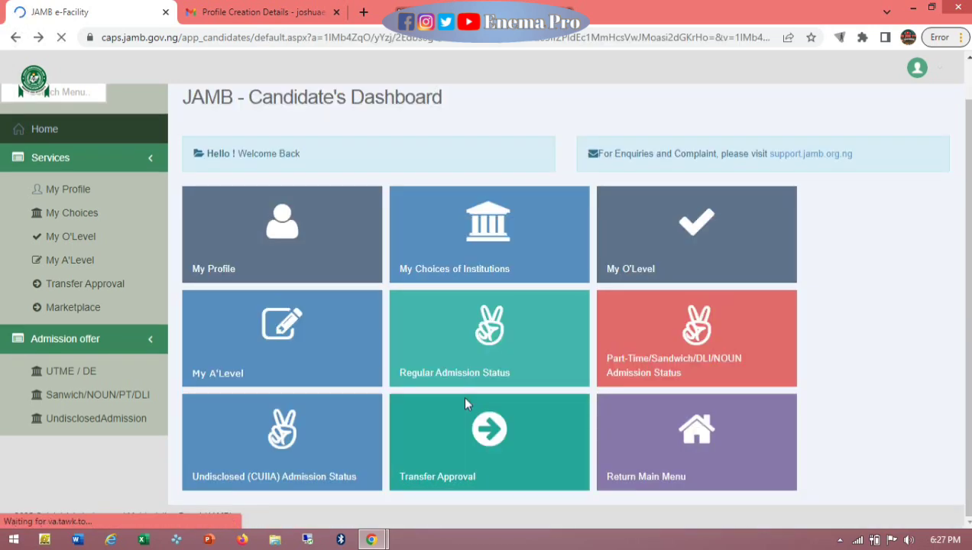
{"action": "left_click", "coordinate": [473, 376]}
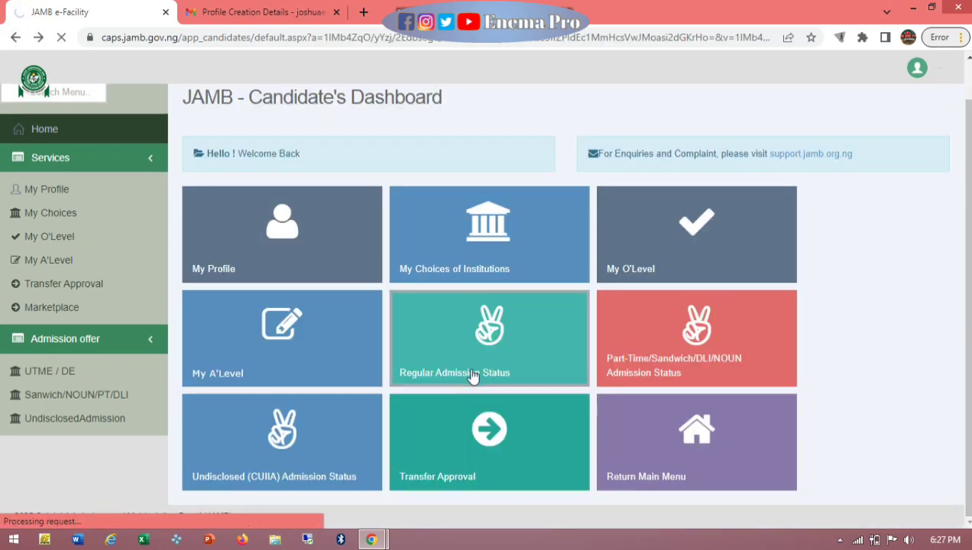